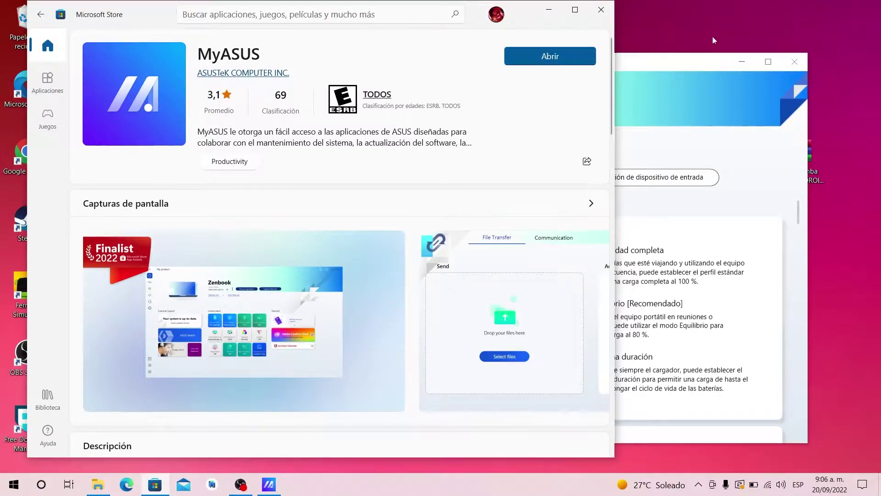
Minimize the Microsoft Store window and return MyASUS to its Inicio page.
{"action": "left_click", "coordinate": [549, 10]}
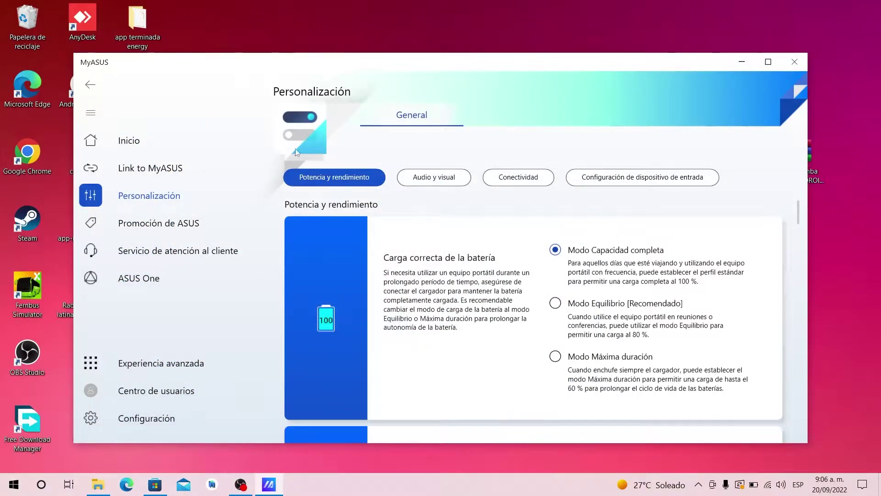
{"action": "left_click", "coordinate": [190, 152]}
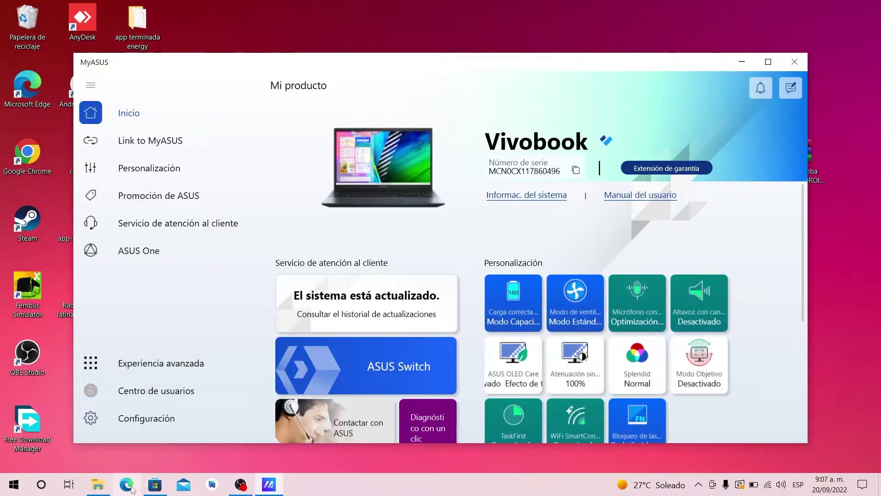
Open the properties of Este equipo from File Explorer and review the device and Windows specifications.
{"action": "left_click", "coordinate": [99, 487]}
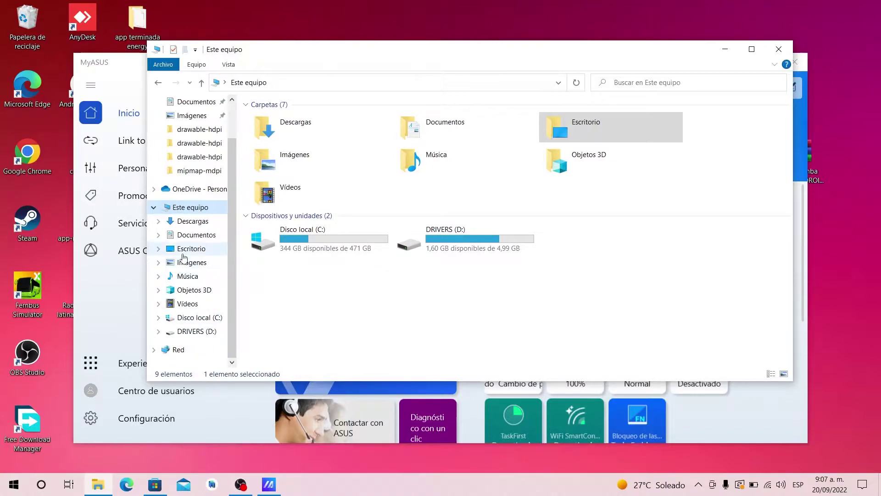
{"action": "right_click", "coordinate": [177, 210]}
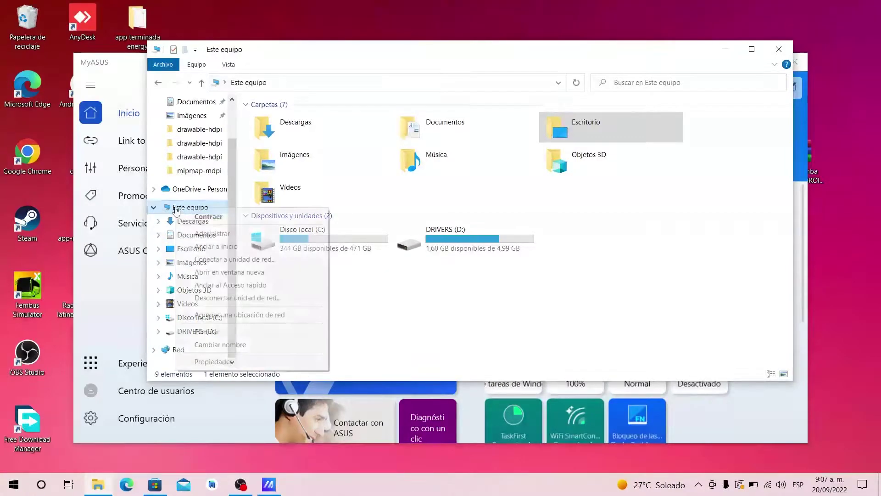
{"action": "left_click", "coordinate": [189, 363]}
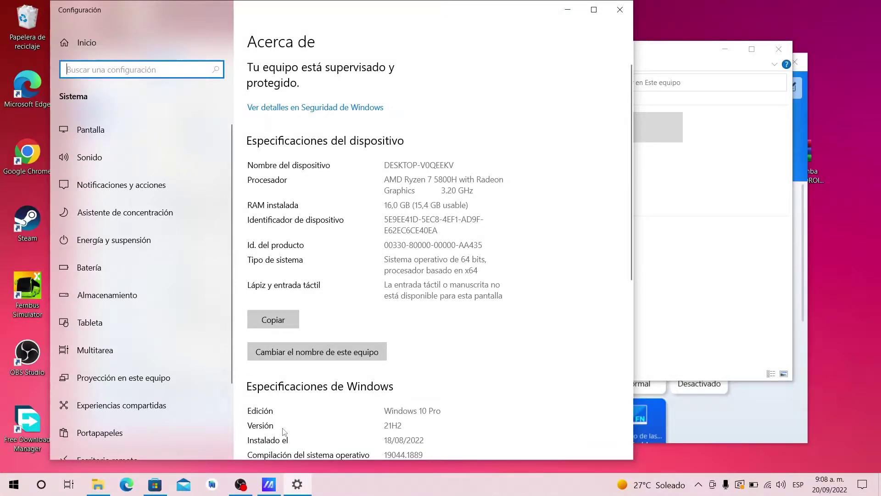
{"action": "scroll", "coordinate": [365, 404], "scroll_direction": "down", "scroll_amount": 2}
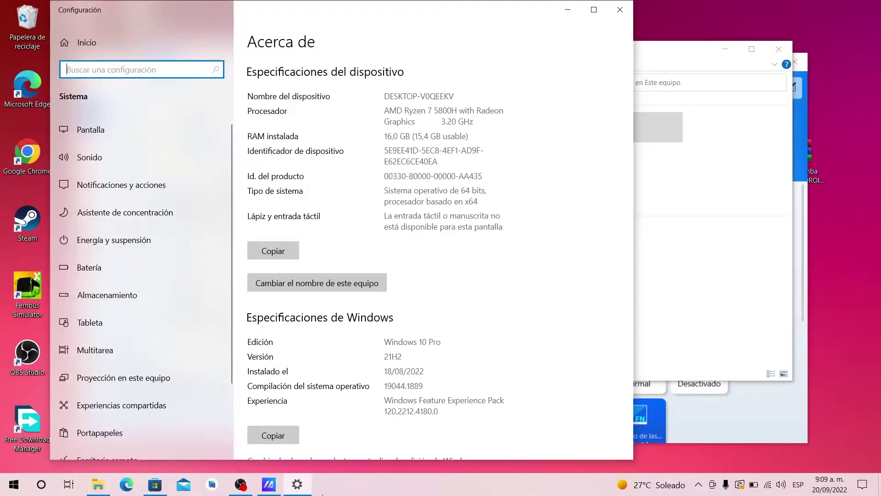
{"action": "mouse_move", "coordinate": [297, 484]}
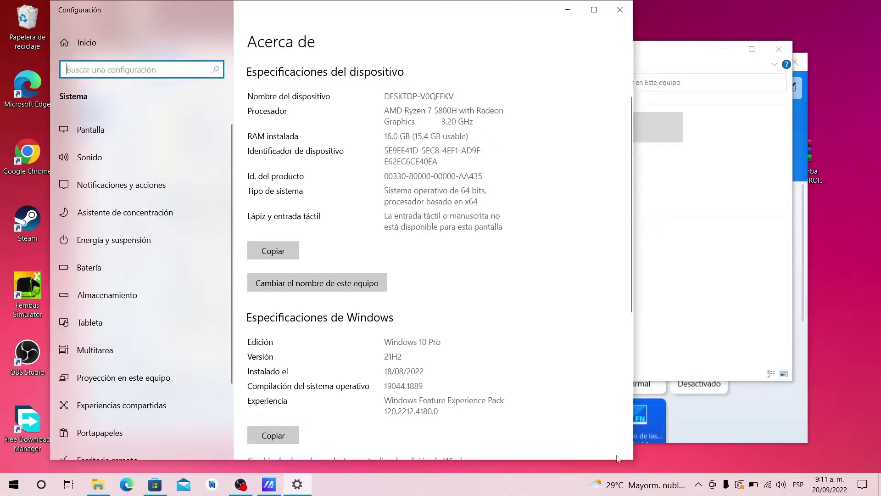
Show the desktop, switch back to MyASUS and open the Carga correcta de la batería settings.
{"action": "key", "text": "super+d"}
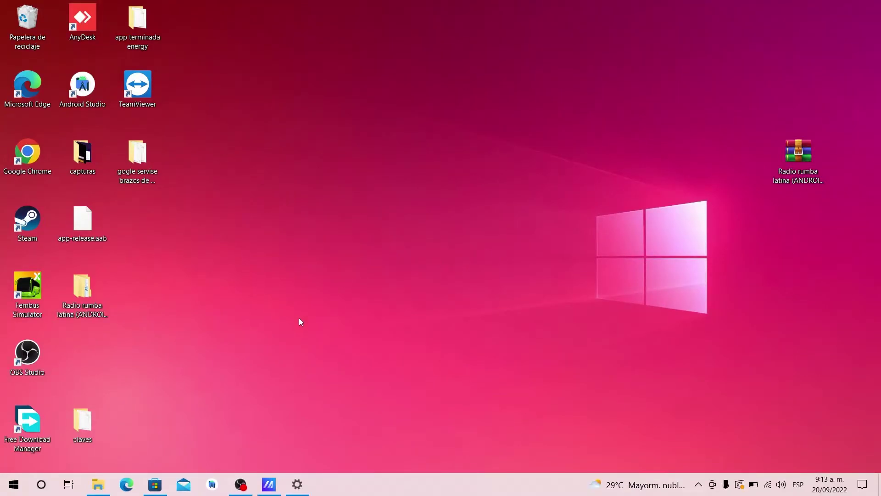
{"action": "left_click", "coordinate": [265, 485]}
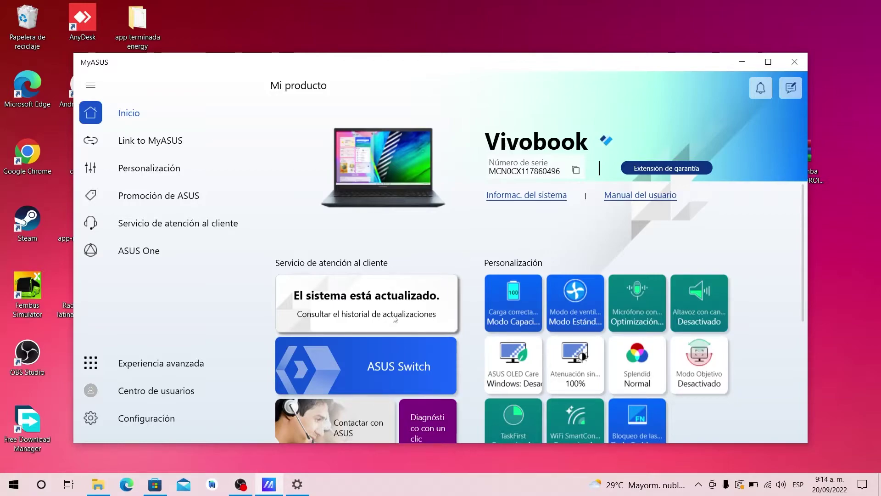
{"action": "left_click", "coordinate": [528, 319]}
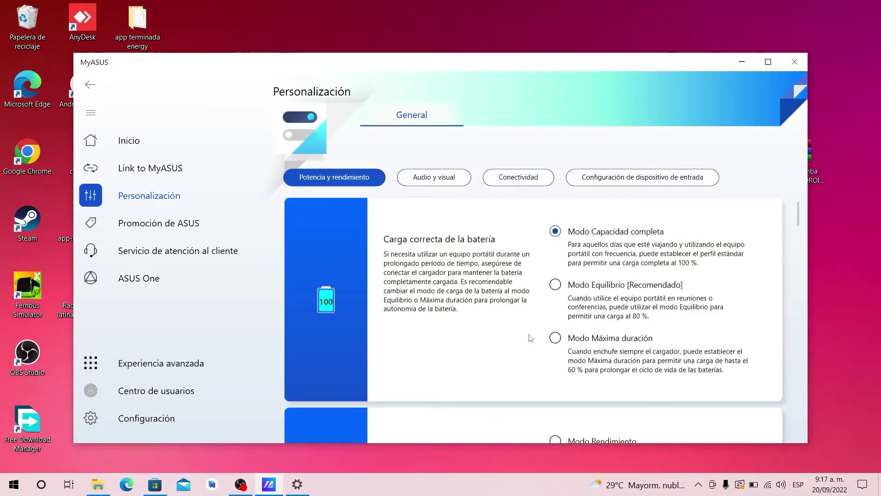
Try Modo Máxima duración for battery charging, and set it back to Modo Capacidad completa.
{"action": "left_click", "coordinate": [552, 343]}
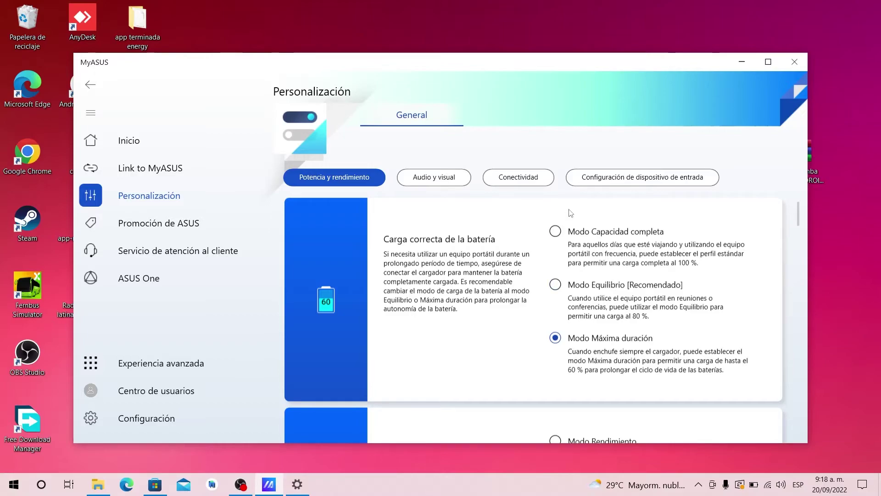
{"action": "left_click", "coordinate": [554, 231]}
Try Modo Rendimiento as the fan mode, and set it back to Modo Estándar.
{"action": "scroll", "coordinate": [501, 278], "scroll_direction": "down", "scroll_amount": 3}
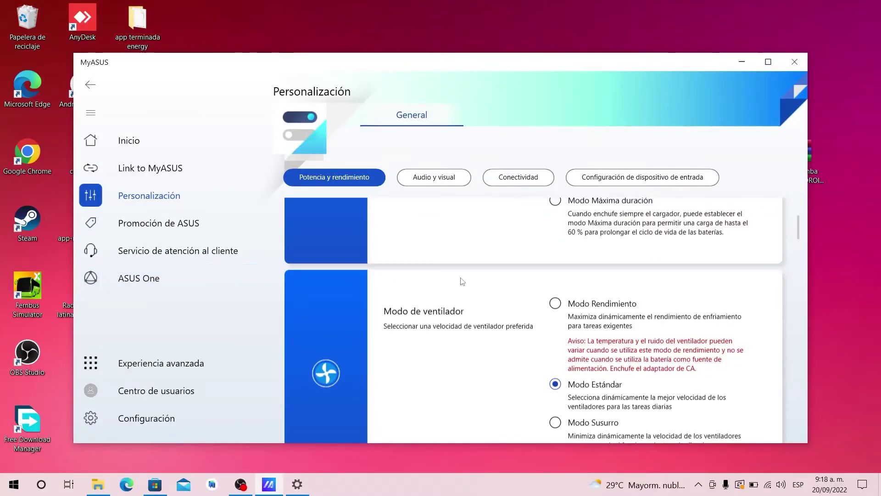
{"action": "scroll", "coordinate": [428, 259], "scroll_direction": "down", "scroll_amount": 2}
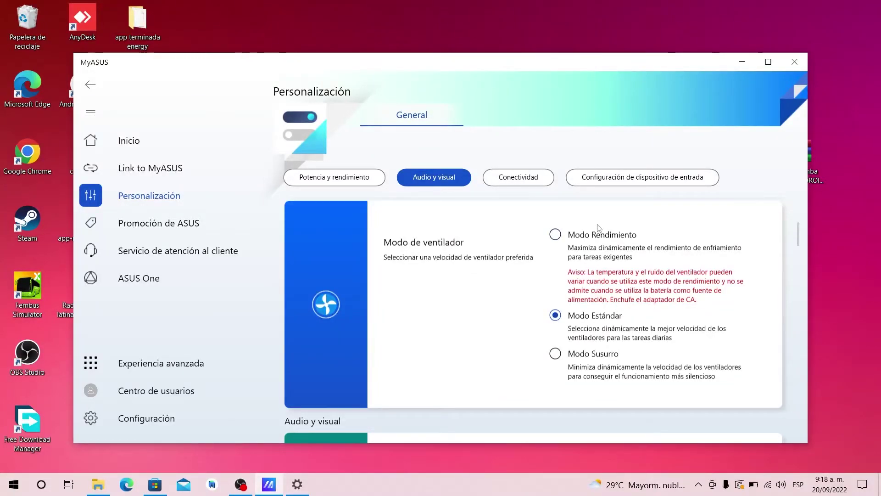
{"action": "left_click", "coordinate": [556, 235]}
{"action": "scroll", "coordinate": [556, 317], "scroll_direction": "up", "scroll_amount": 1}
{"action": "scroll", "coordinate": [557, 317], "scroll_direction": "down", "scroll_amount": 1}
{"action": "left_click", "coordinate": [555, 315]}
Examine the AI noise-cancelling microphone options under Audio y visual and compare the fan modes again.
{"action": "scroll", "coordinate": [454, 222], "scroll_direction": "down", "scroll_amount": 5}
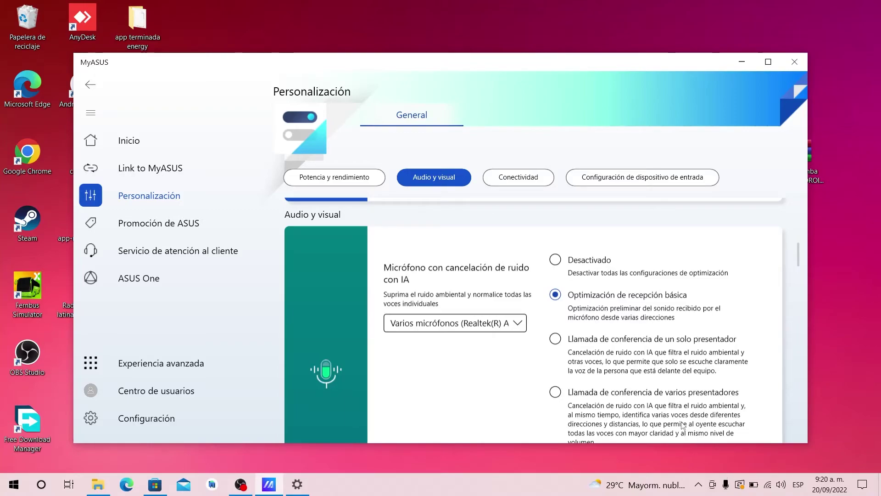
{"action": "scroll", "coordinate": [668, 419], "scroll_direction": "down", "scroll_amount": 2}
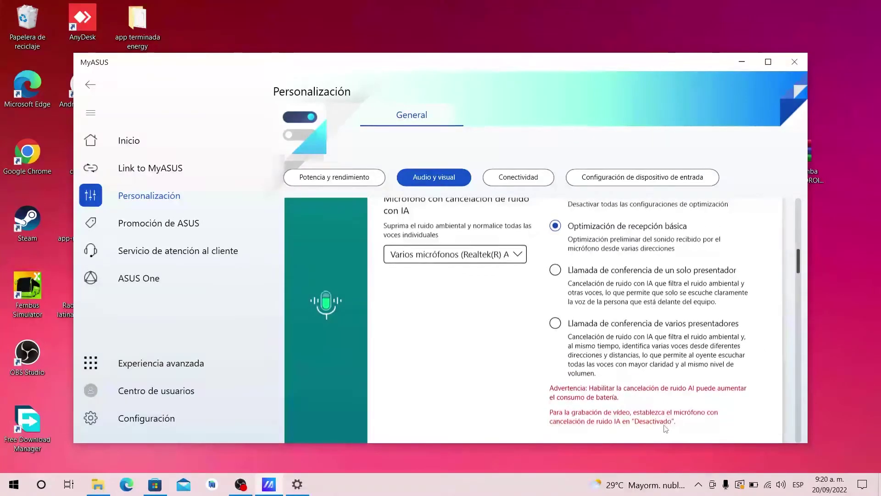
{"action": "scroll", "coordinate": [648, 433], "scroll_direction": "up", "scroll_amount": 4}
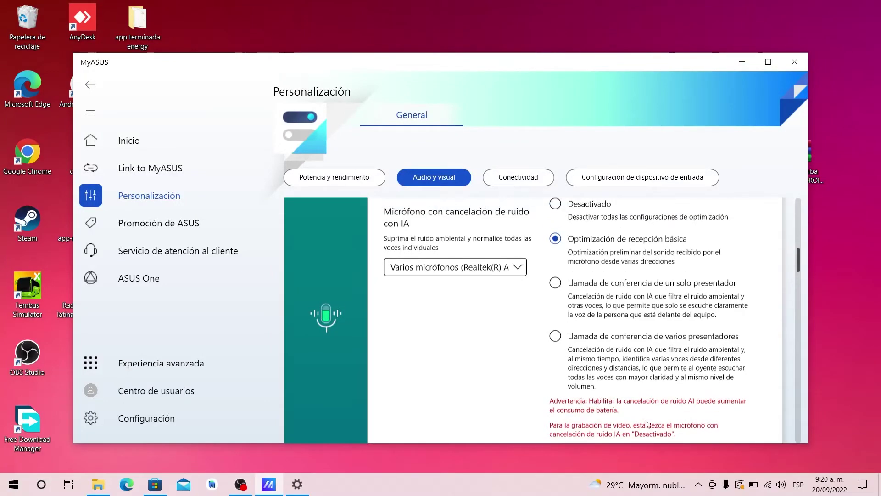
{"action": "scroll", "coordinate": [637, 426], "scroll_direction": "up", "scroll_amount": 6}
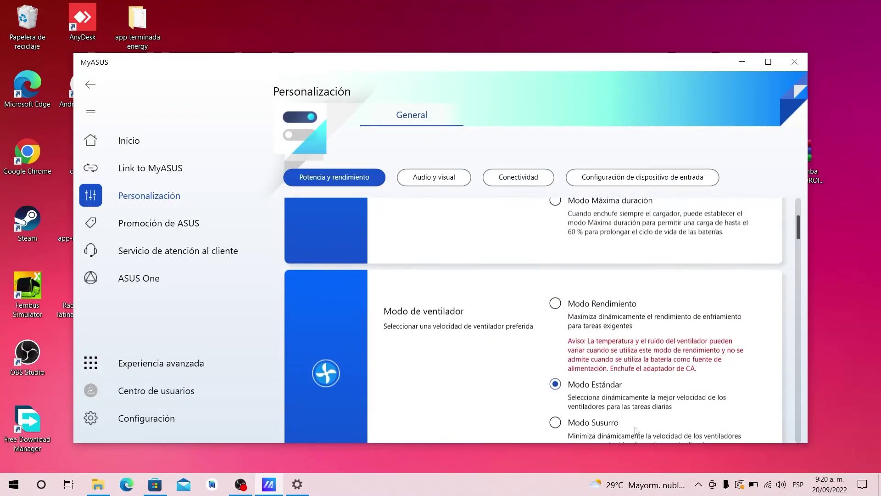
{"action": "scroll", "coordinate": [615, 340], "scroll_direction": "down", "scroll_amount": 4}
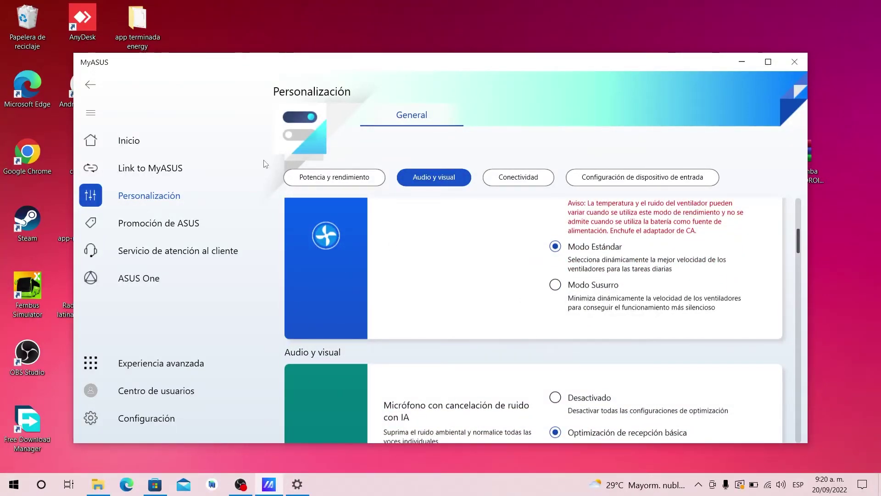
Return to the Inicio page and look over the customization tiles, the Ofrecido promotions and the warranty extension option.
{"action": "left_click", "coordinate": [218, 150]}
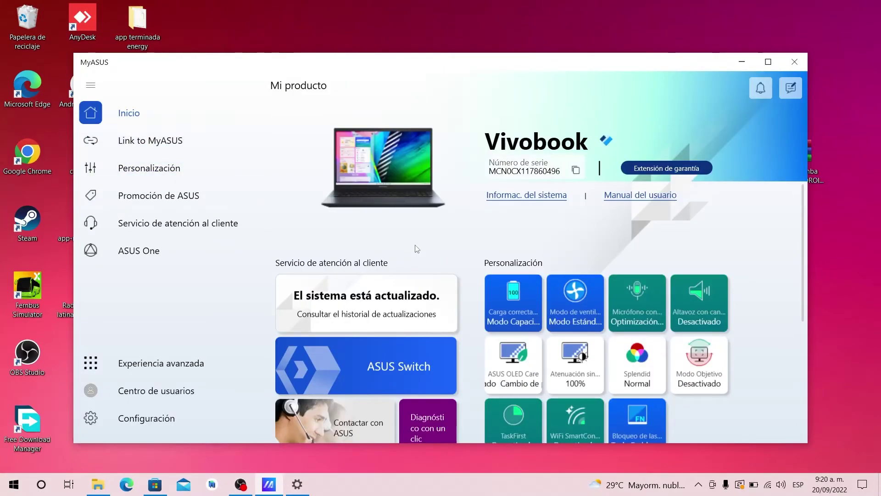
{"action": "scroll", "coordinate": [404, 242], "scroll_direction": "down", "scroll_amount": 2}
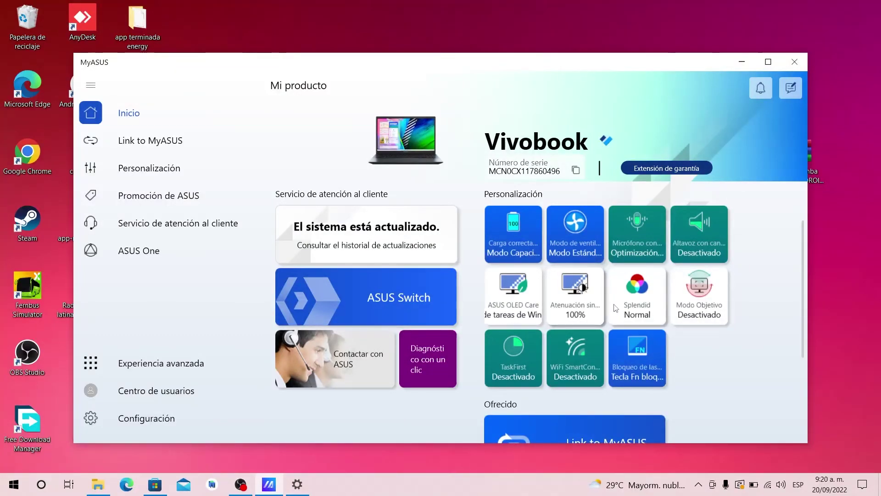
{"action": "scroll", "coordinate": [566, 307], "scroll_direction": "down", "scroll_amount": 3}
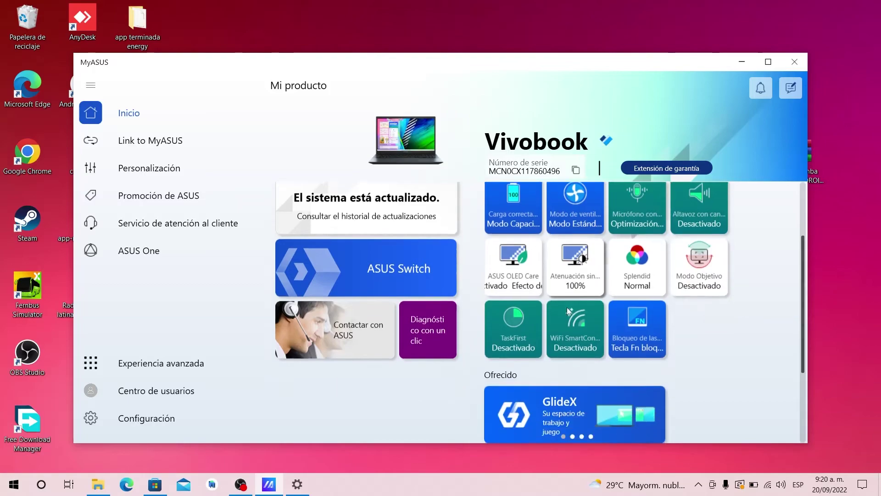
{"action": "scroll", "coordinate": [560, 310], "scroll_direction": "down", "scroll_amount": 1}
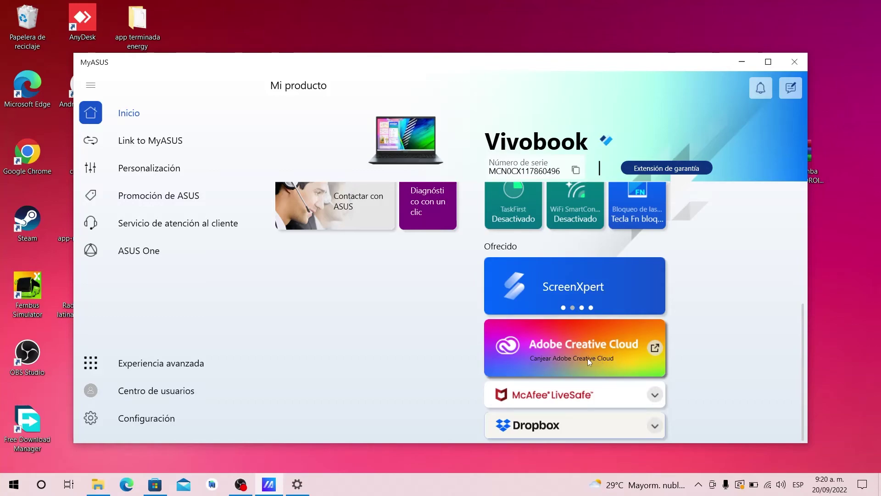
{"action": "scroll", "coordinate": [585, 359], "scroll_direction": "up", "scroll_amount": 1}
{"action": "scroll", "coordinate": [587, 359], "scroll_direction": "down", "scroll_amount": 1}
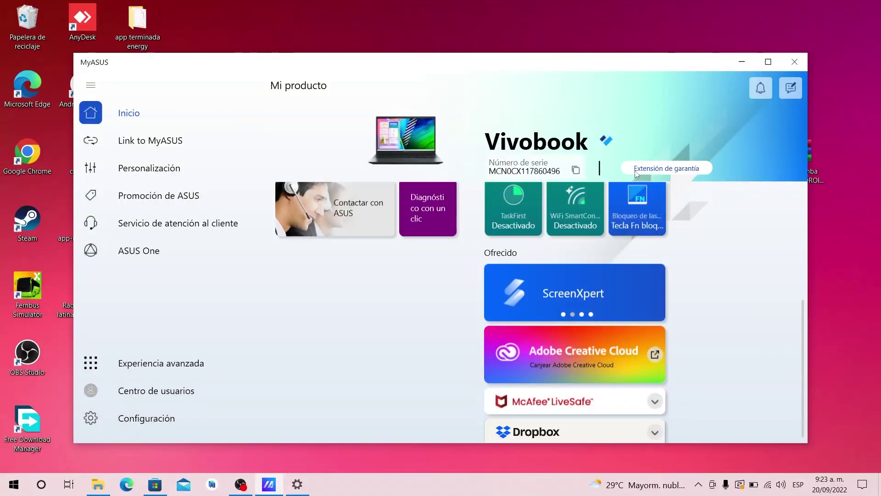
{"action": "left_click", "coordinate": [639, 172]}
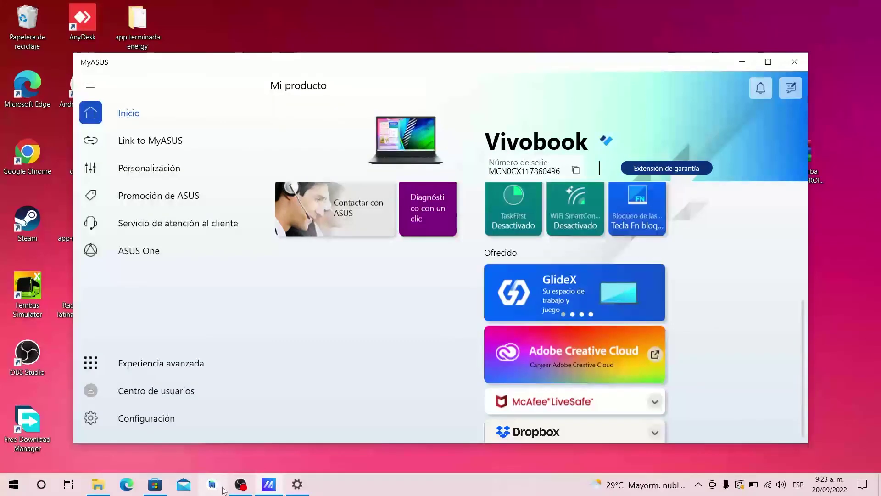
Switch to the OBS Studio window.
{"action": "left_click", "coordinate": [240, 484]}
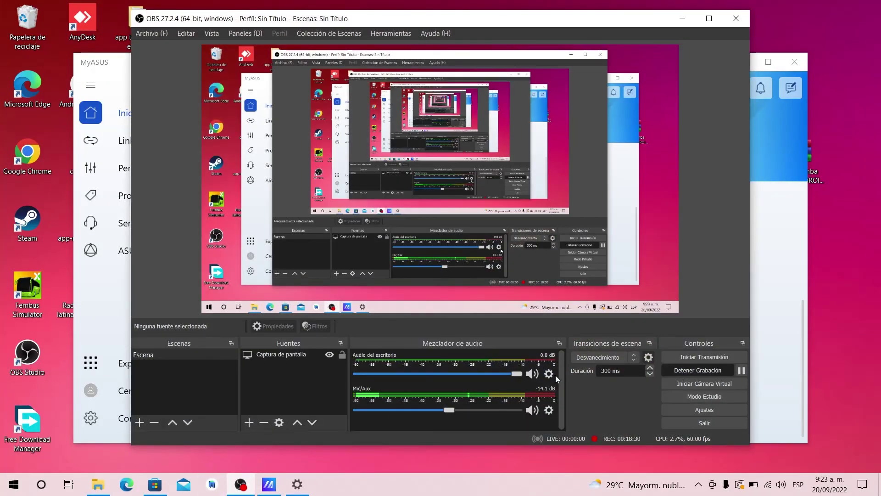